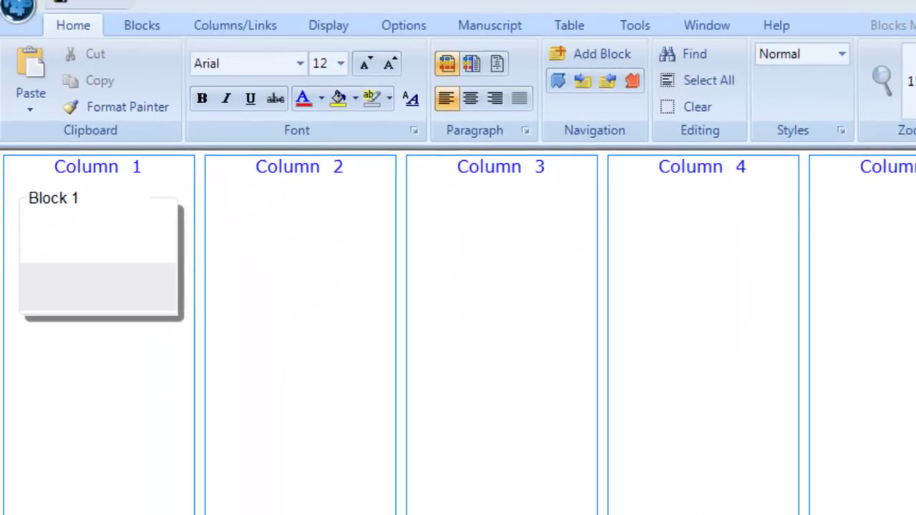
Enter the text "This is my first note." in Block 1
{"action": "left_click", "coordinate": [81, 217]}
{"action": "type", "text": "Thi"}
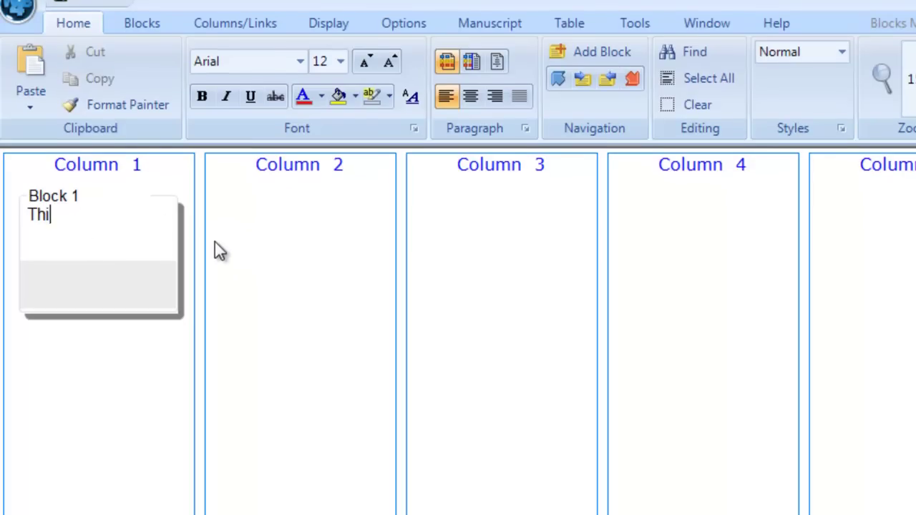
{"action": "type", "text": "s is my fi"}
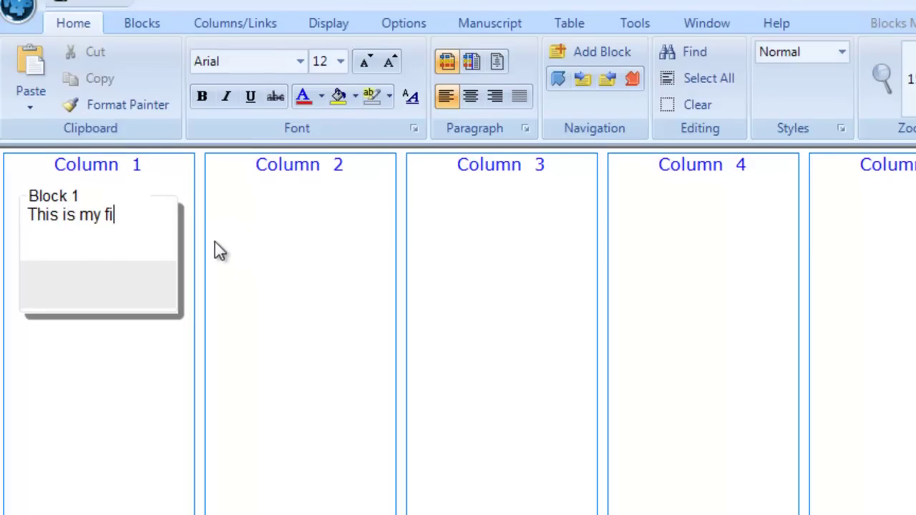
{"action": "type", "text": "rst note"}
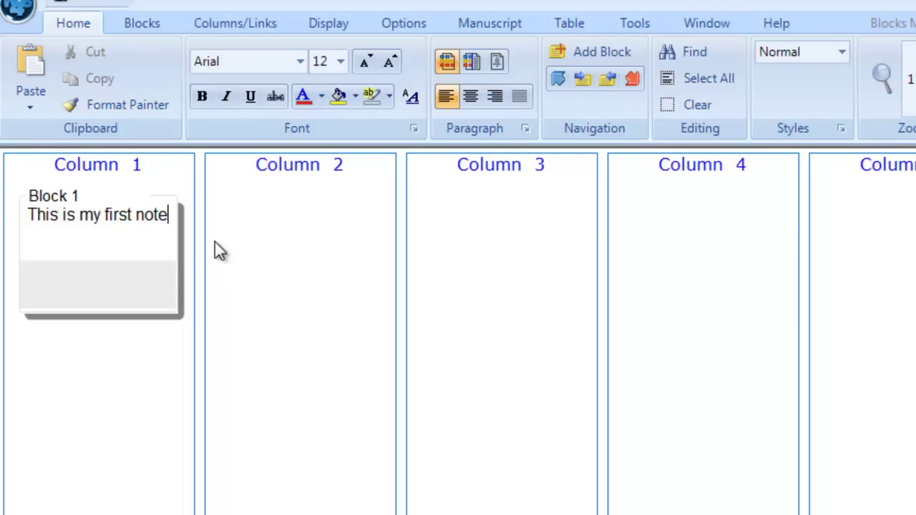
{"action": "type", "text": "."}
Change the word "Block" to "Note" in the block's title and hide the footnotes
{"action": "left_click", "coordinate": [67, 196]}
{"action": "left_click_drag", "start_coordinate": [65, 201], "coordinate": [28, 199]}
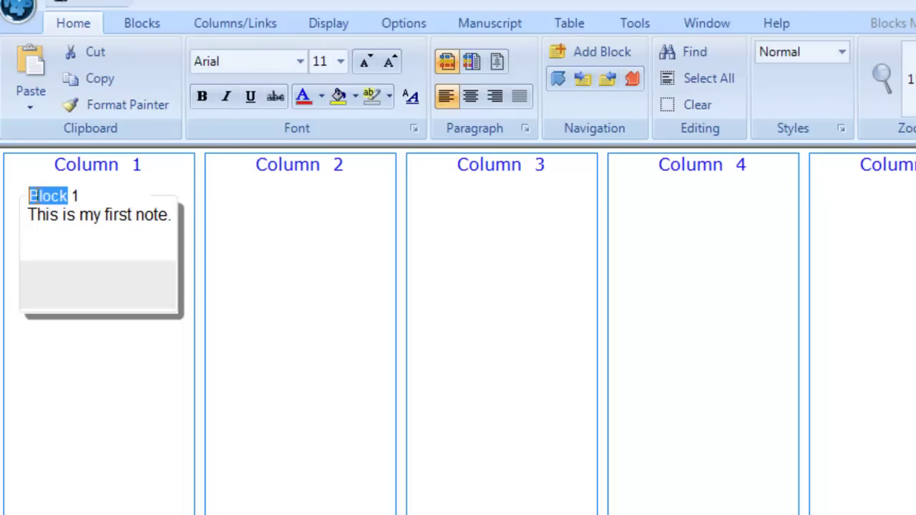
{"action": "type", "text": "Note"}
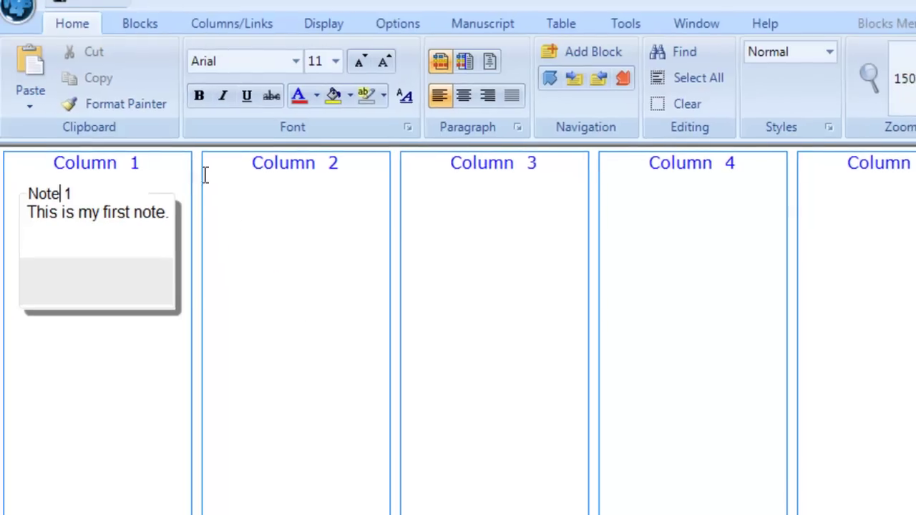
{"action": "left_click", "coordinate": [141, 24]}
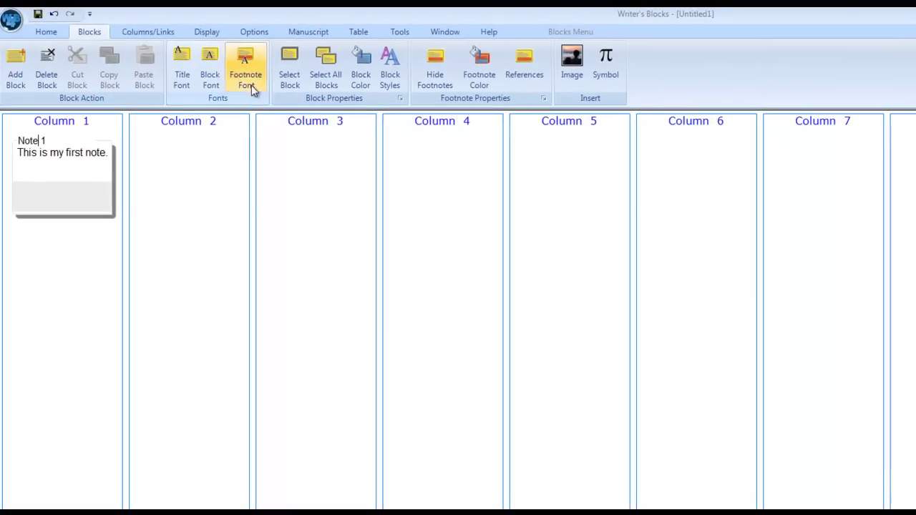
{"action": "left_click", "coordinate": [435, 80]}
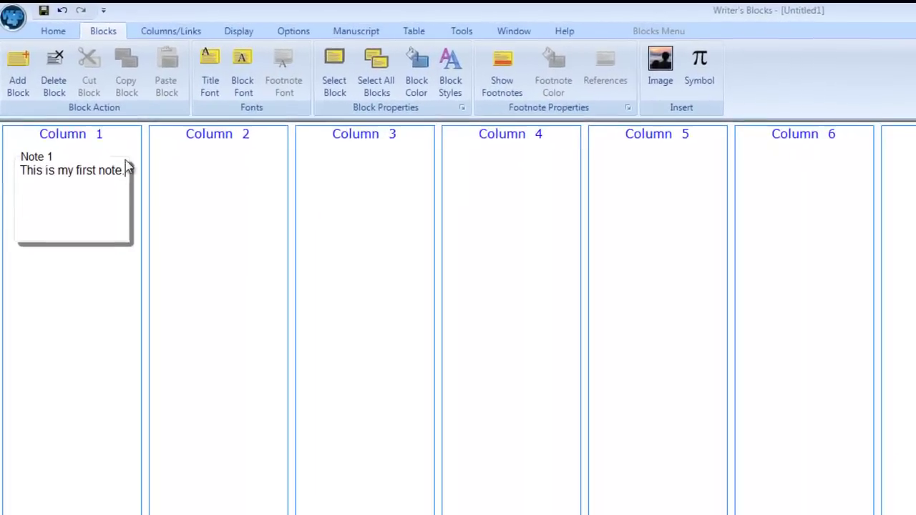
Make the word "first" bold in the text of Note 1
{"action": "left_click", "coordinate": [53, 31]}
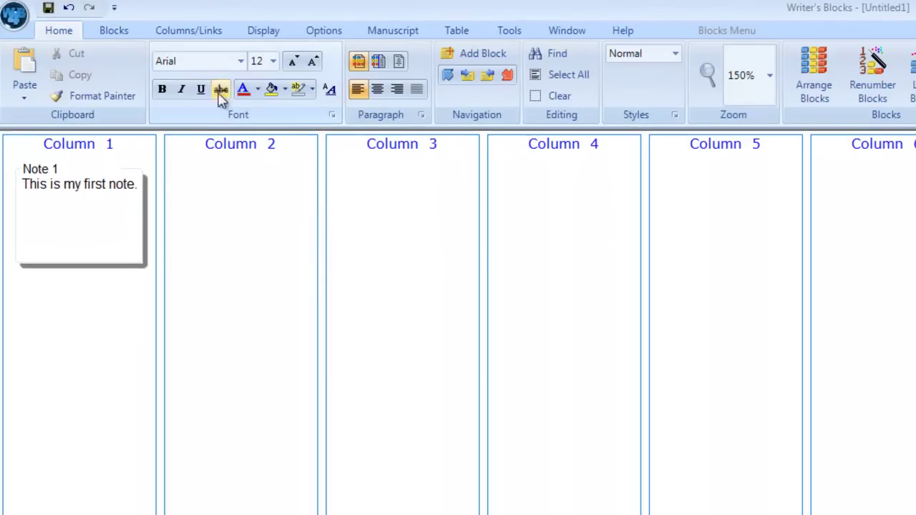
{"action": "double_click", "coordinate": [92, 184]}
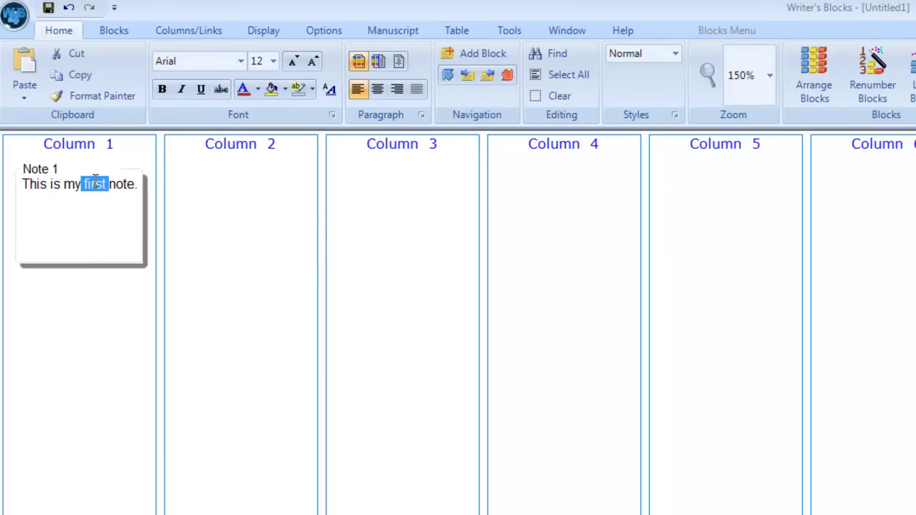
{"action": "left_click", "coordinate": [162, 90]}
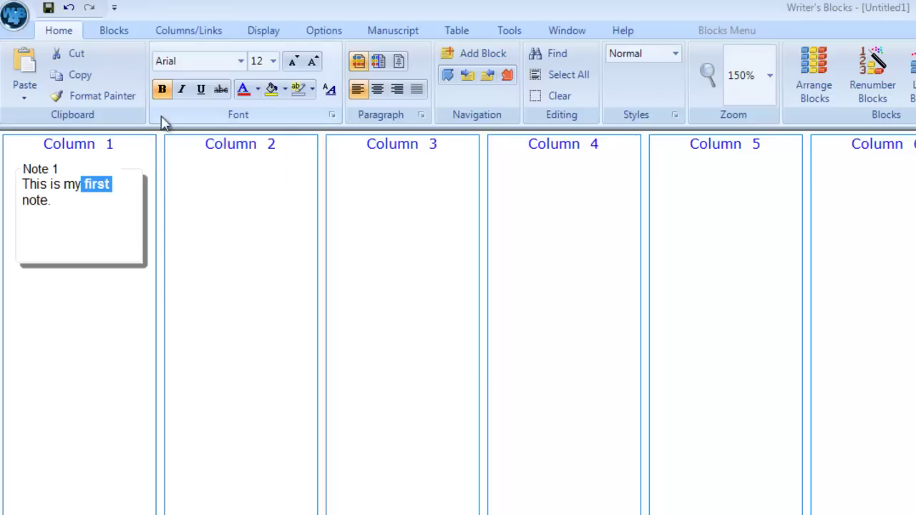
{"action": "left_click", "coordinate": [123, 228]}
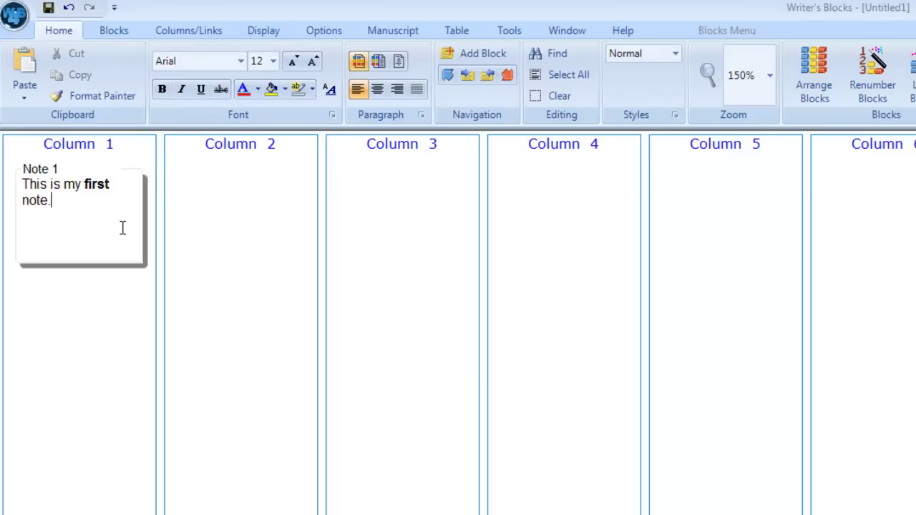
Open the program options and set the default block title to "Note" in the block defaults
{"action": "left_click", "coordinate": [15, 23]}
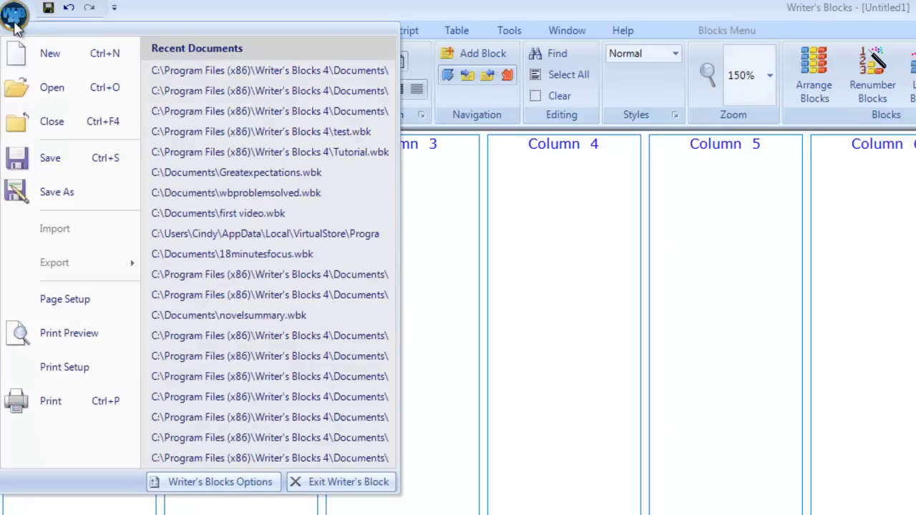
{"action": "left_click", "coordinate": [192, 484]}
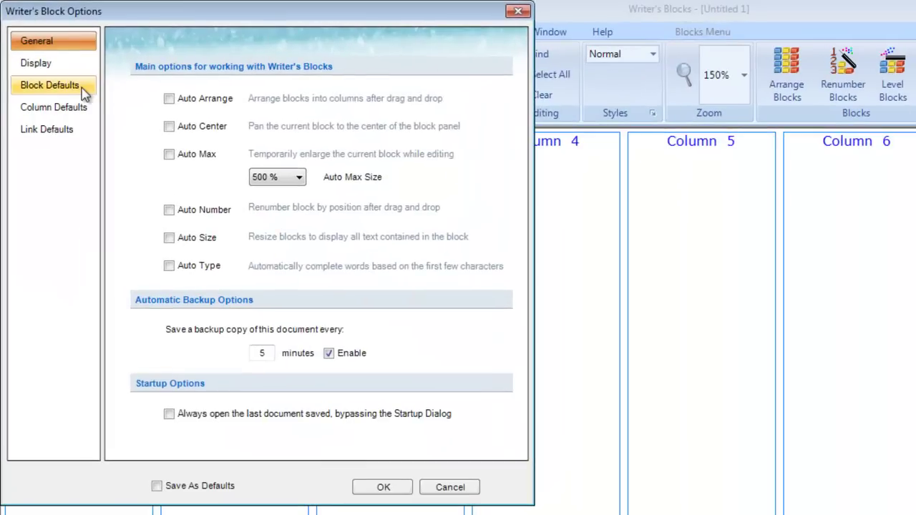
{"action": "left_click", "coordinate": [58, 89]}
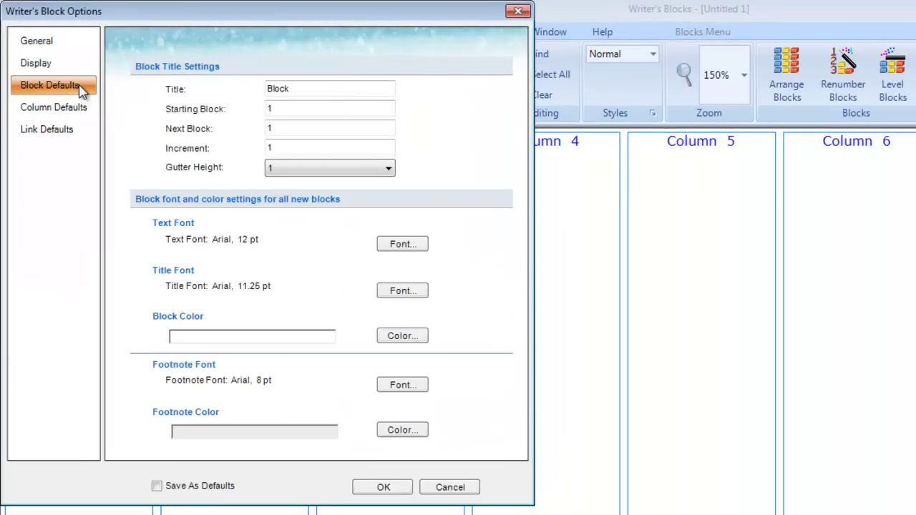
{"action": "left_click_drag", "start_coordinate": [301, 90], "coordinate": [265, 90]}
{"action": "type", "text": "Note"}
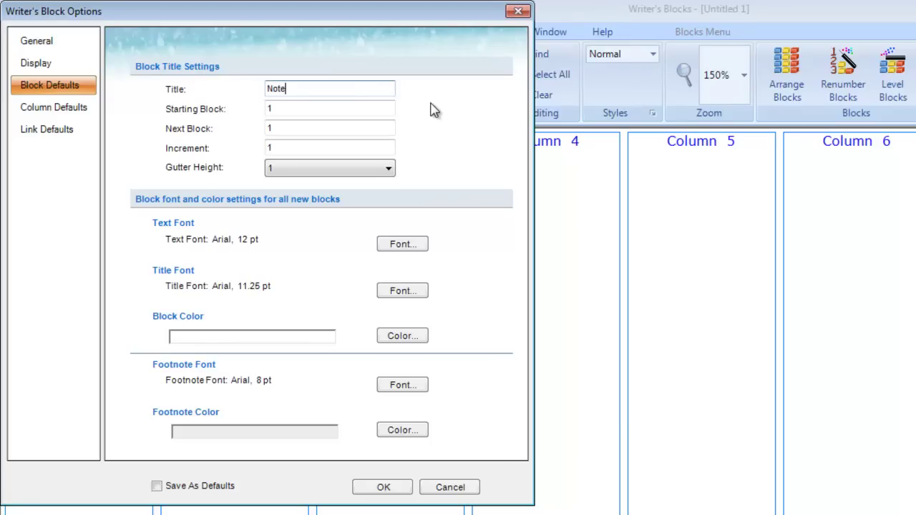
{"action": "left_click", "coordinate": [389, 170]}
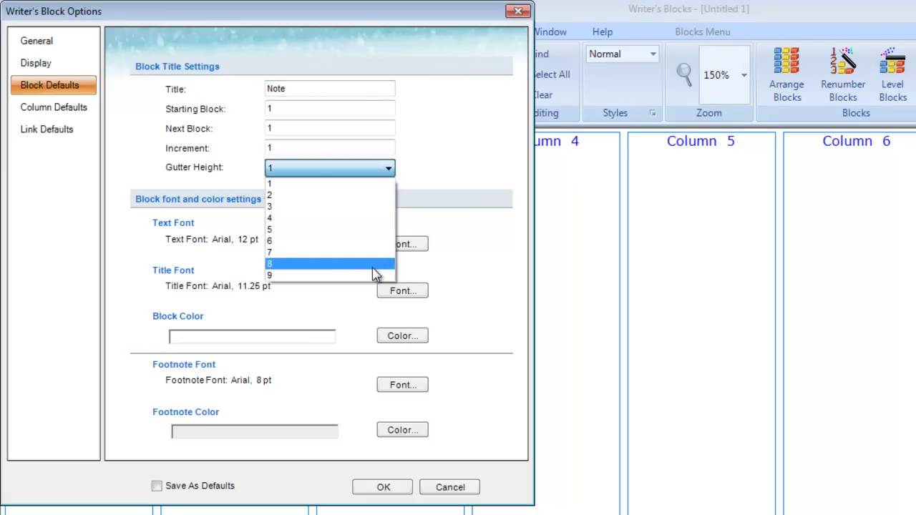
{"action": "left_click", "coordinate": [462, 179]}
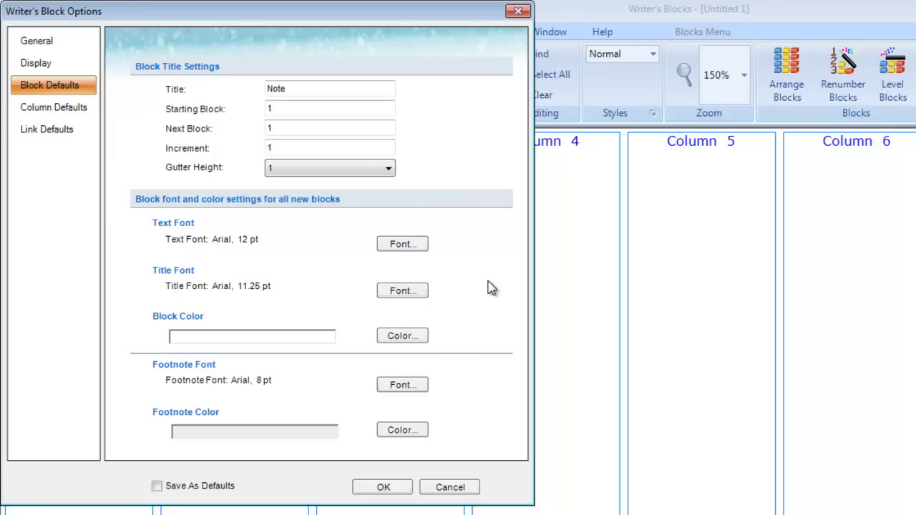
Set the default text font for new blocks to green at size 14 and save the settings as defaults
{"action": "left_click", "coordinate": [415, 248]}
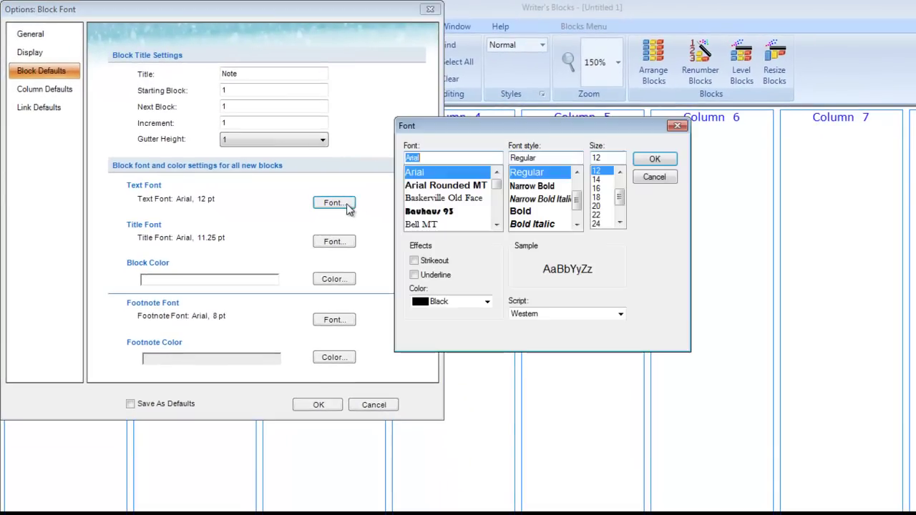
{"action": "left_click", "coordinate": [486, 303]}
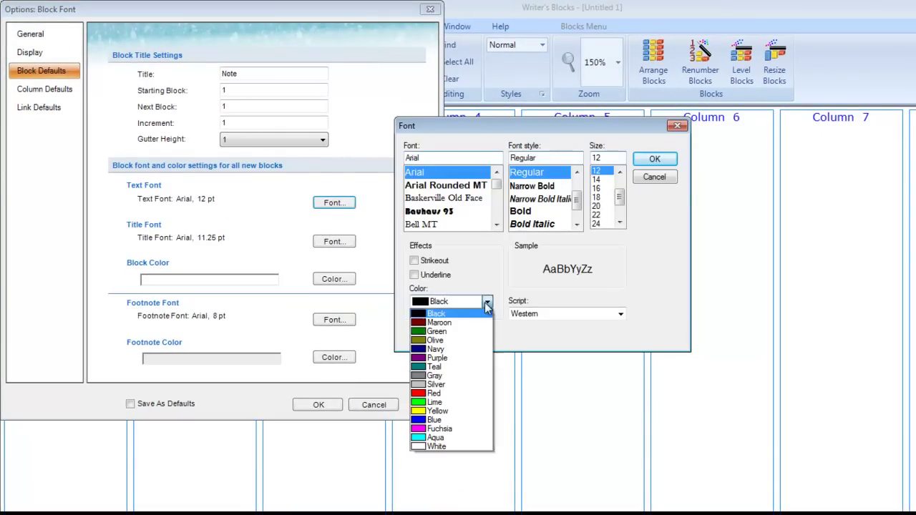
{"action": "left_click", "coordinate": [451, 331]}
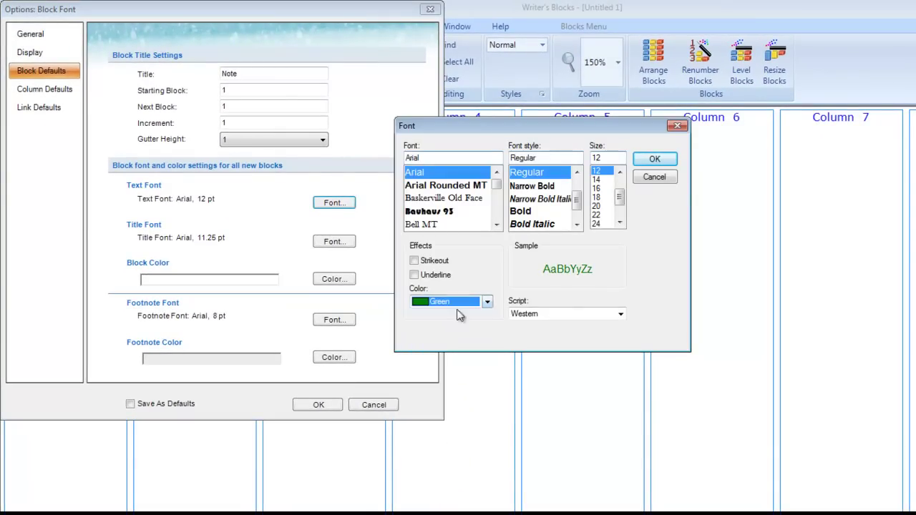
{"action": "left_click", "coordinate": [597, 180]}
{"action": "left_click", "coordinate": [643, 164]}
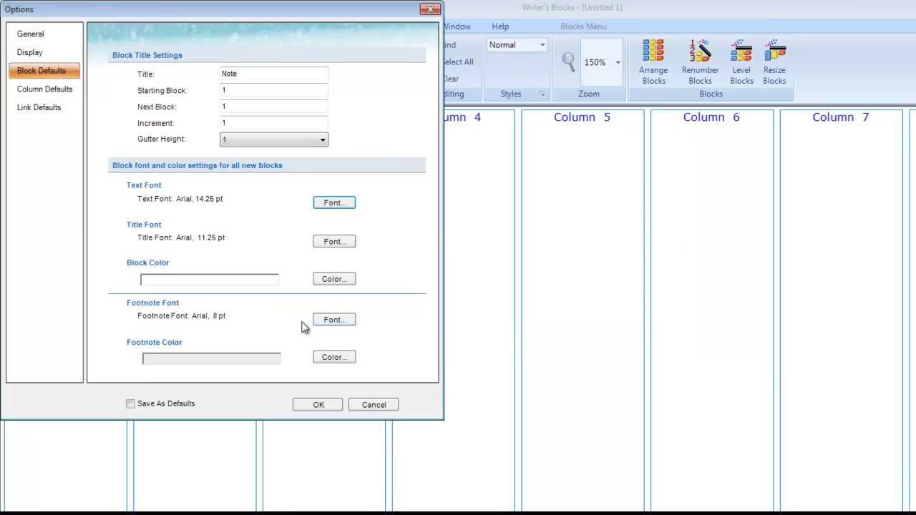
{"action": "left_click", "coordinate": [131, 405]}
{"action": "left_click", "coordinate": [321, 405]}
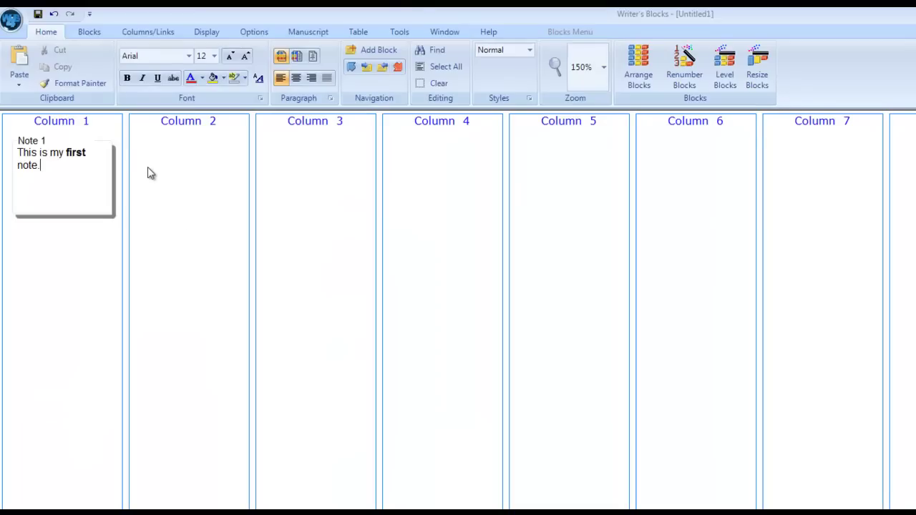
Add two new blocks below Note 1 in Column 1
{"action": "left_click", "coordinate": [89, 32]}
{"action": "left_click", "coordinate": [17, 75]}
{"action": "left_click", "coordinate": [18, 78]}
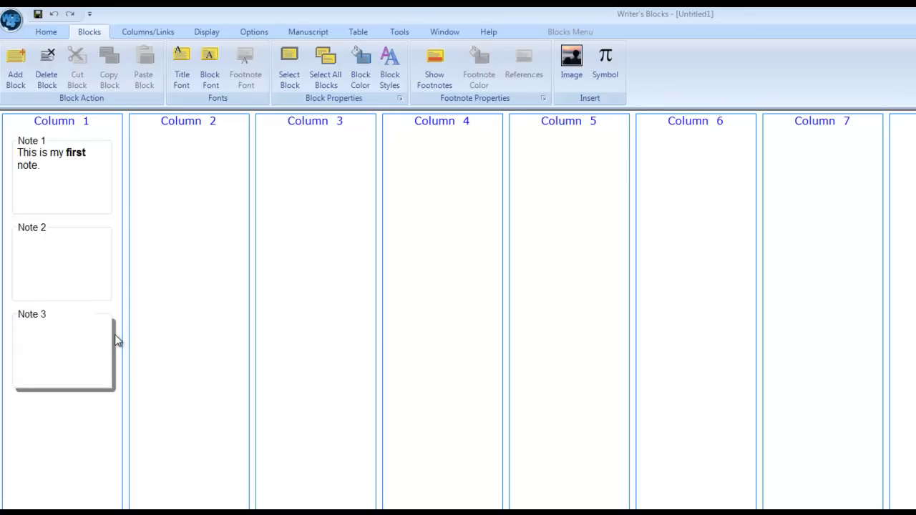
Make Note 1 the current block and move down through the column to Note 3
{"action": "left_click", "coordinate": [93, 180]}
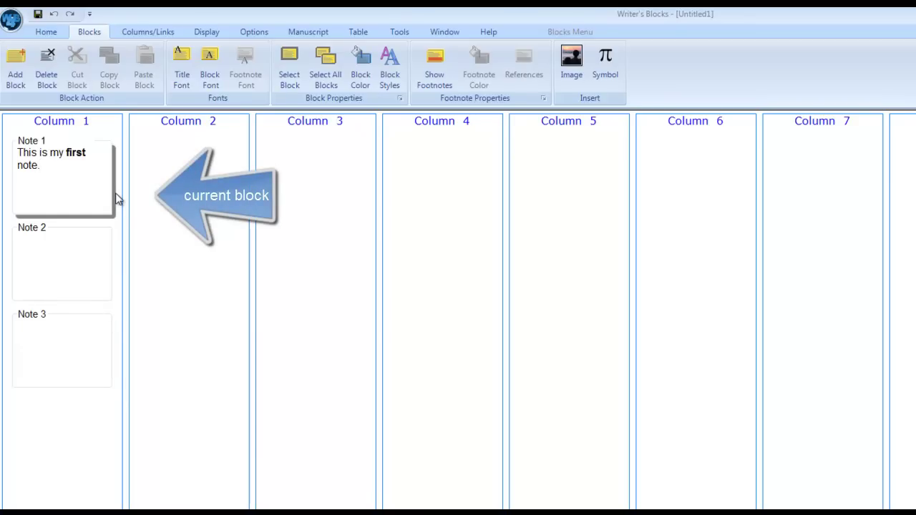
{"action": "key", "text": "Down"}
{"action": "key", "text": "Down"}
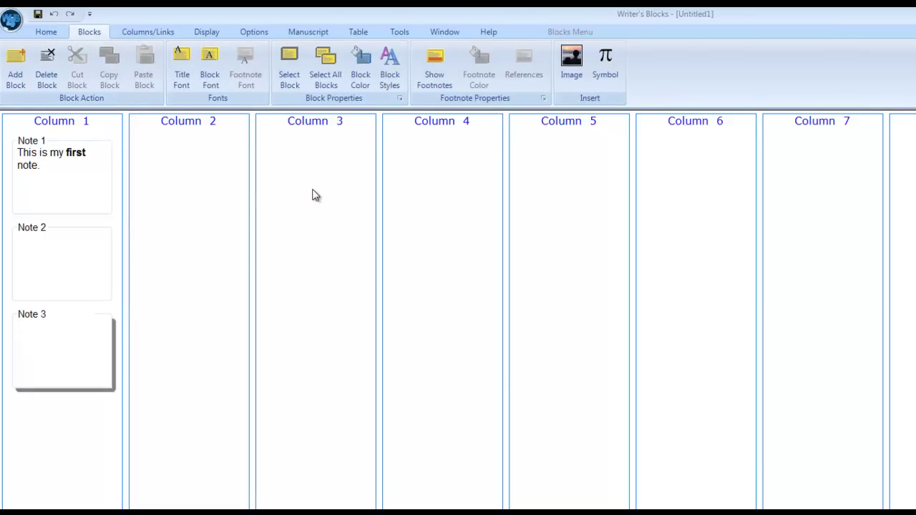
Make Note 1 the current block and set its block color to light yellow
{"action": "left_click", "coordinate": [91, 173]}
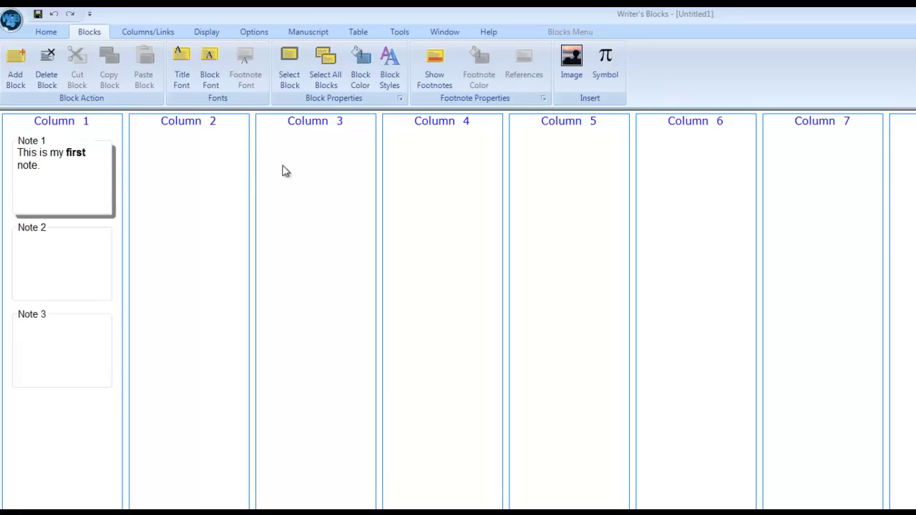
{"action": "left_click", "coordinate": [361, 78]}
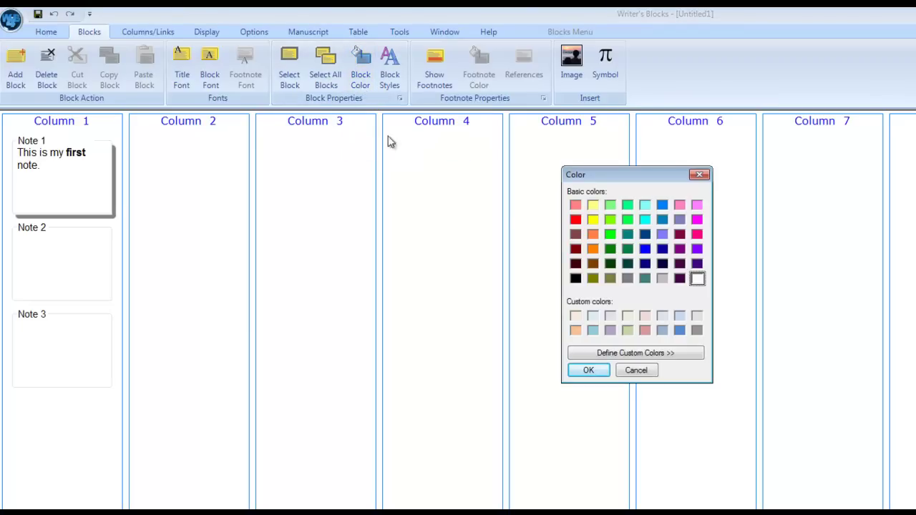
{"action": "left_click", "coordinate": [594, 205]}
{"action": "left_click", "coordinate": [588, 370]}
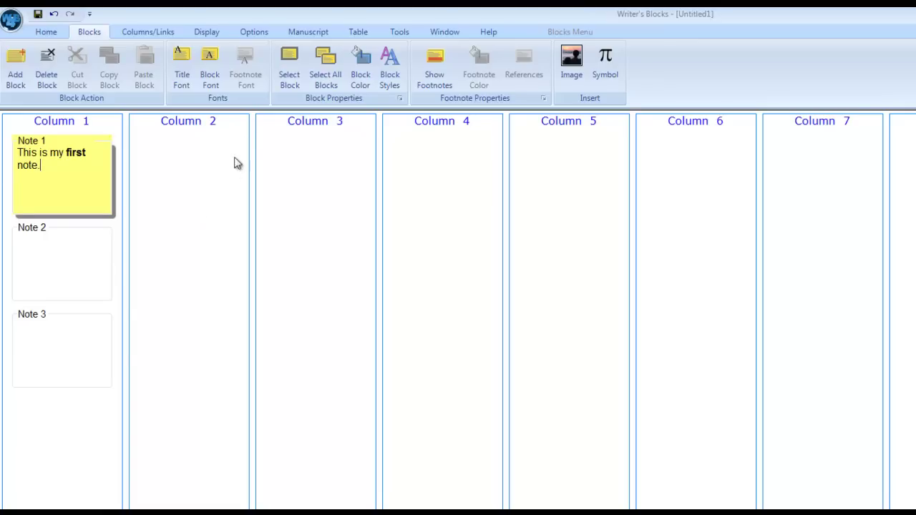
Select the whole Note 1 block, and switch the block selection to Note 2
{"action": "left_click", "coordinate": [287, 76]}
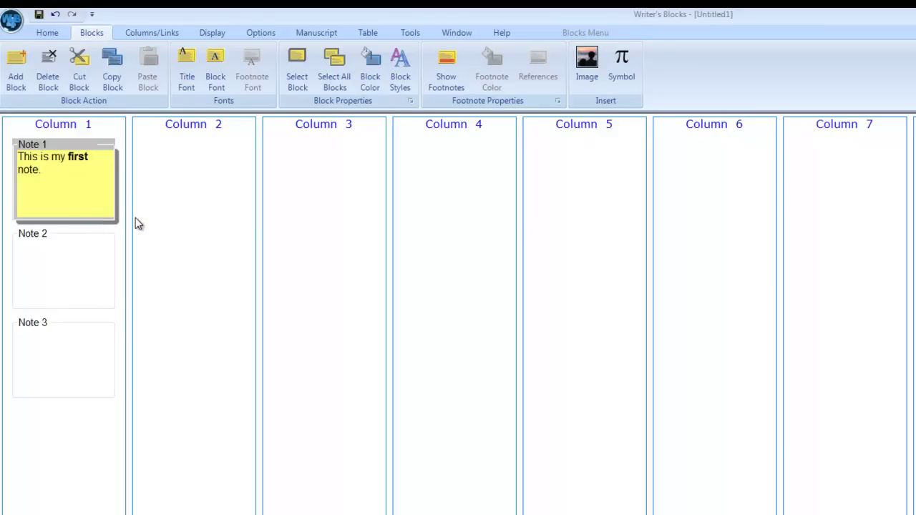
{"action": "left_click", "coordinate": [98, 252]}
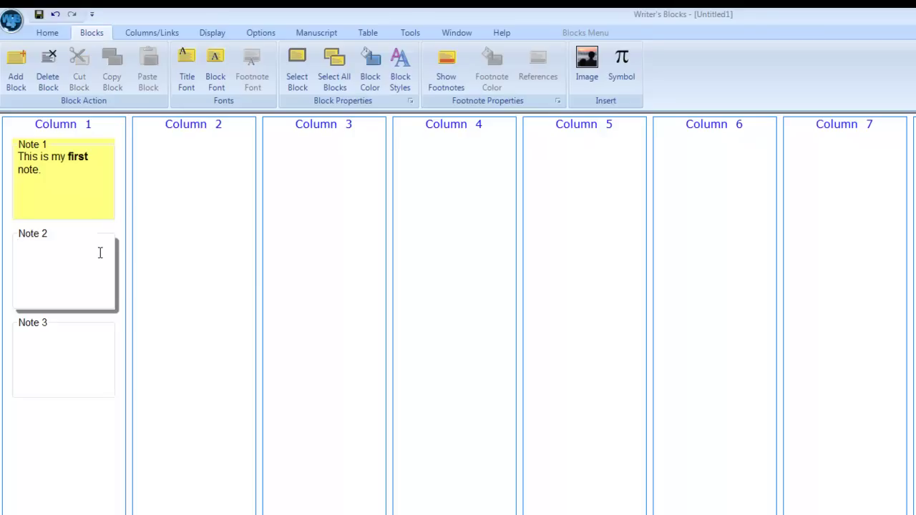
{"action": "key", "text": "Escape"}
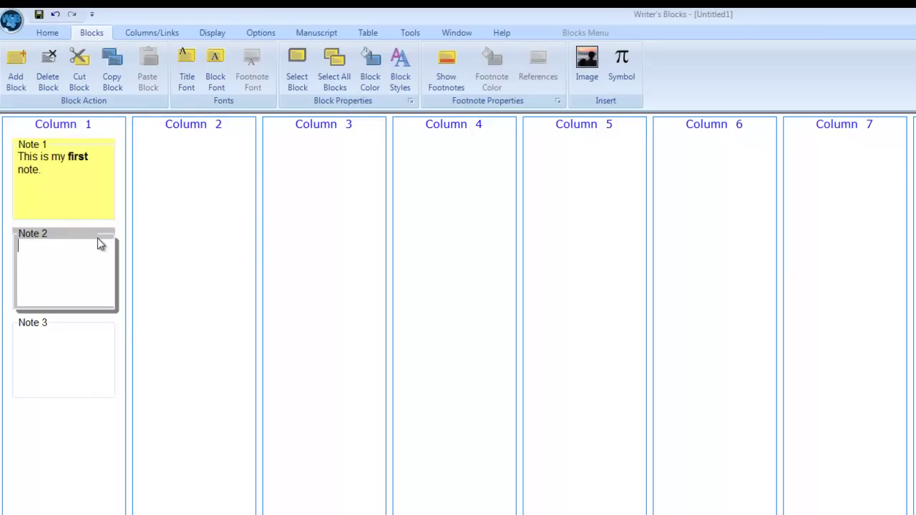
Clear the block selection and move Note 2 near the top of Column 3
{"action": "left_click", "coordinate": [159, 242]}
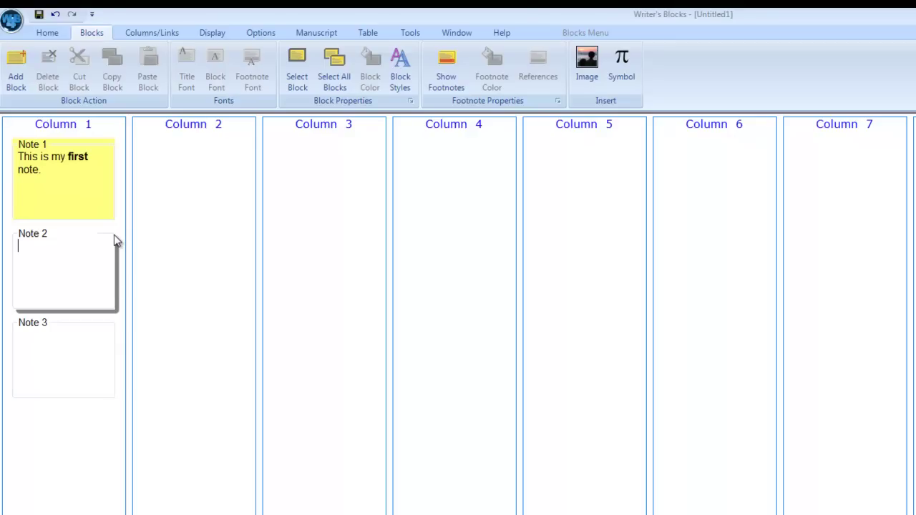
{"action": "left_click_drag", "start_coordinate": [114, 235], "coordinate": [372, 150]}
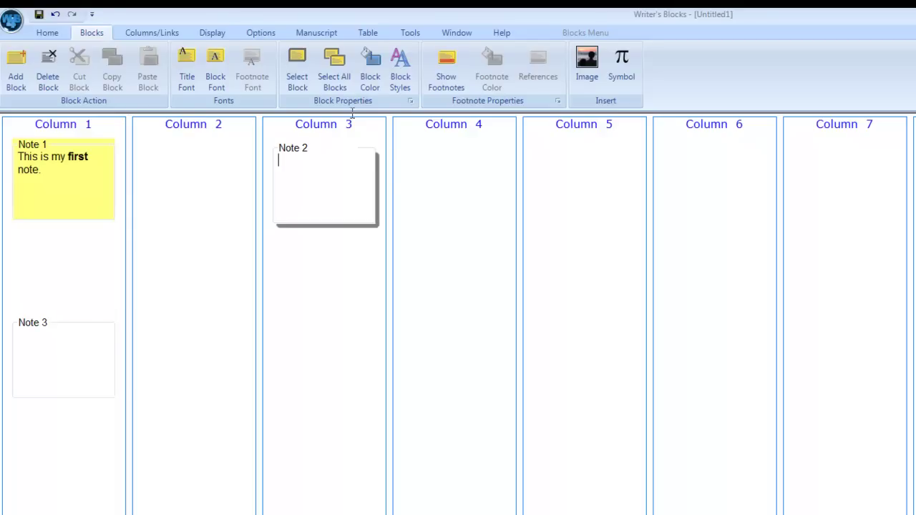
{"action": "left_click", "coordinate": [266, 36]}
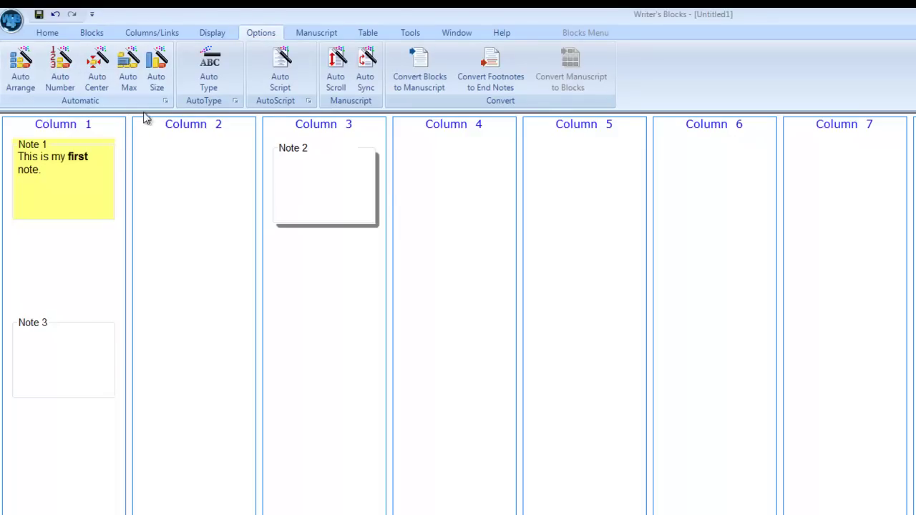
{"action": "left_click", "coordinate": [49, 33]}
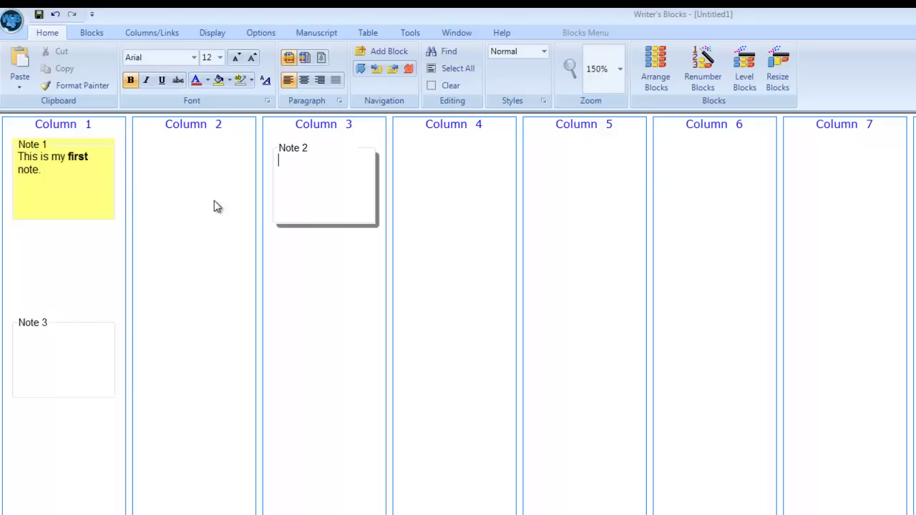
Move the Note 3 block from Column 1 to near the top of Column 2
{"action": "left_click", "coordinate": [112, 323]}
{"action": "left_click_drag", "start_coordinate": [119, 315], "coordinate": [242, 152]}
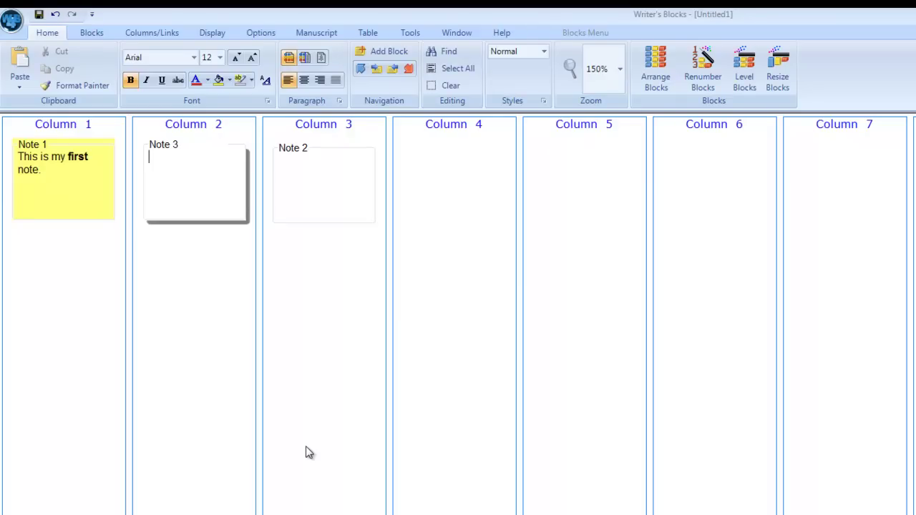
Enlarge the block view to 400% zoom, and set the zoom back to 150%
{"action": "left_click", "coordinate": [620, 82]}
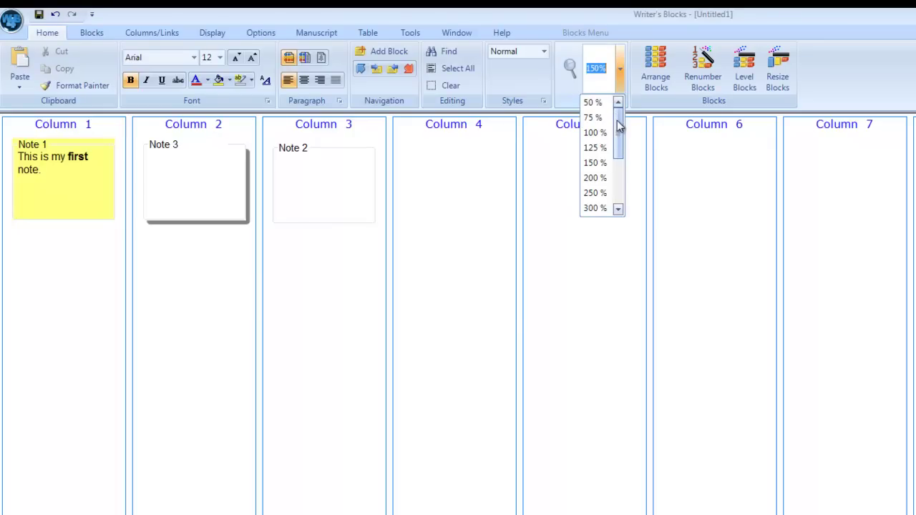
{"action": "left_click_drag", "start_coordinate": [620, 128], "coordinate": [622, 143]}
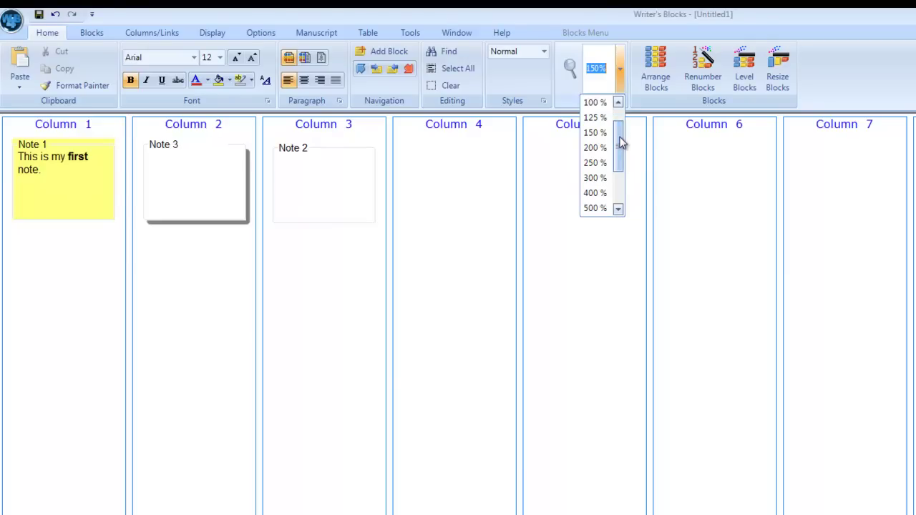
{"action": "left_click", "coordinate": [595, 193]}
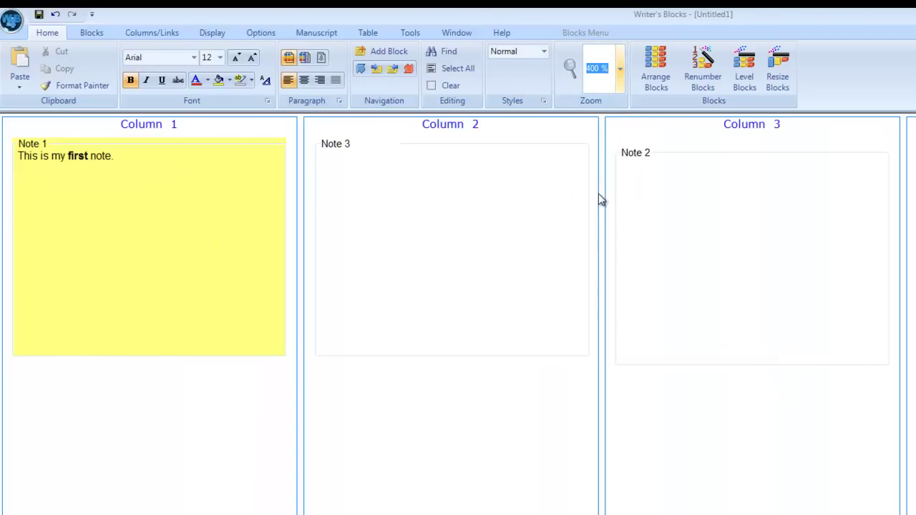
{"action": "left_click", "coordinate": [620, 92]}
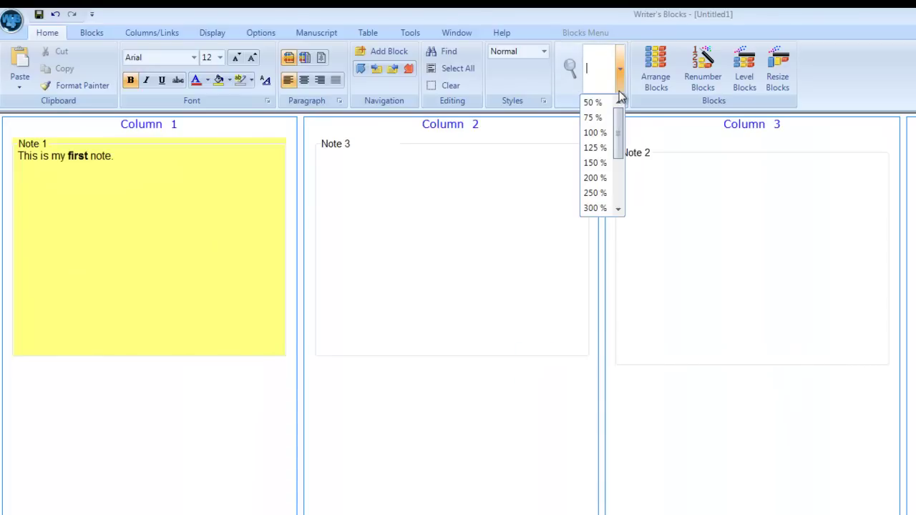
{"action": "left_click", "coordinate": [600, 164]}
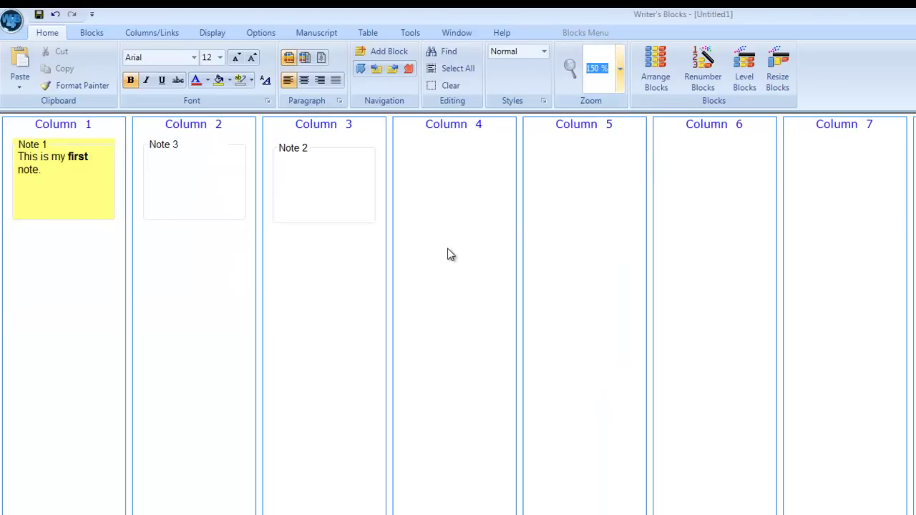
Enter 200% as the zoom level for the block view
{"action": "type", "text": "200"}
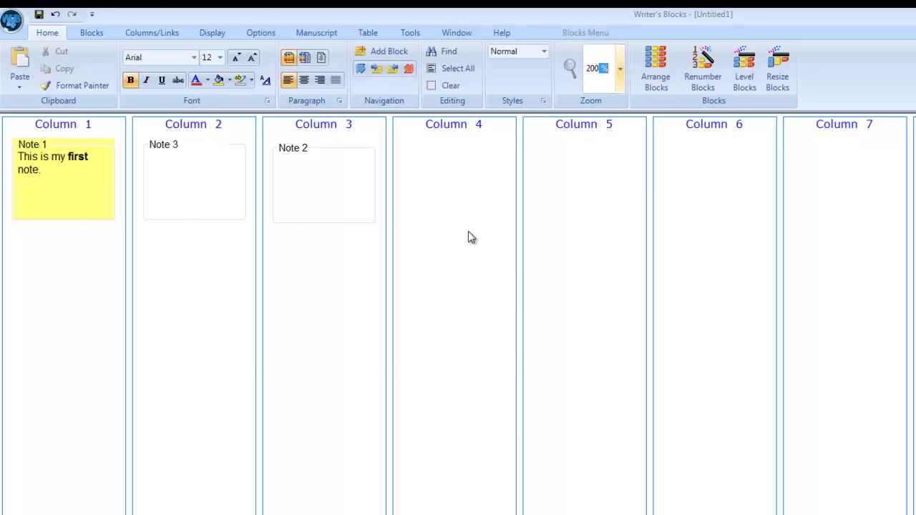